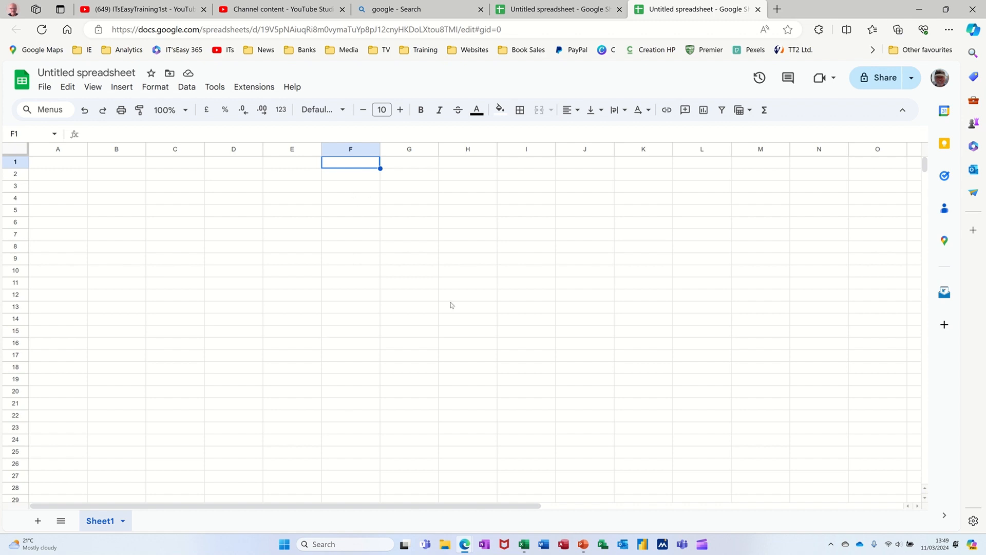
# Enter the formula =SEQUENCE(COUNTA(H:H)) in cell F1 to number rows by the entries in column H
pyautogui.write('=seq')
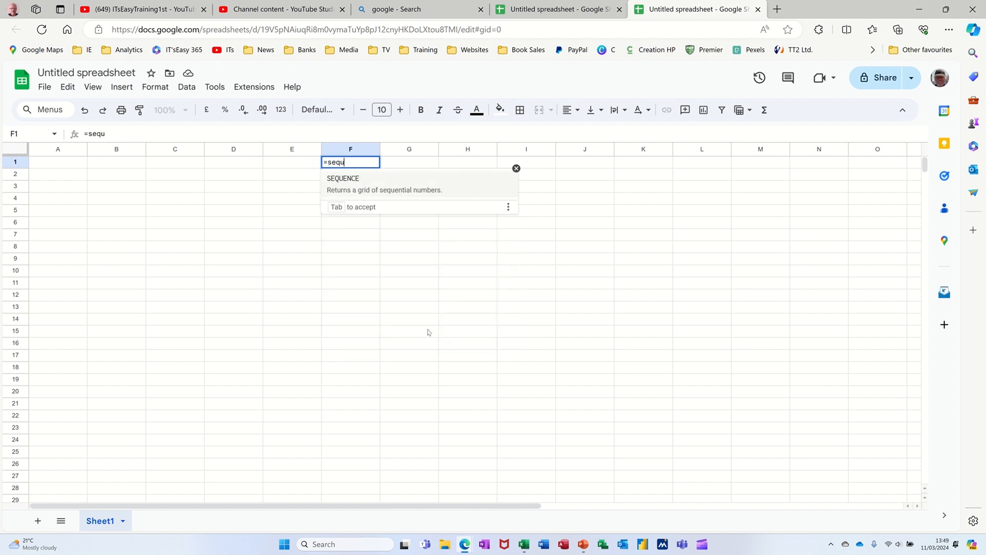
pyautogui.write('u')
pyautogui.press('Tab')
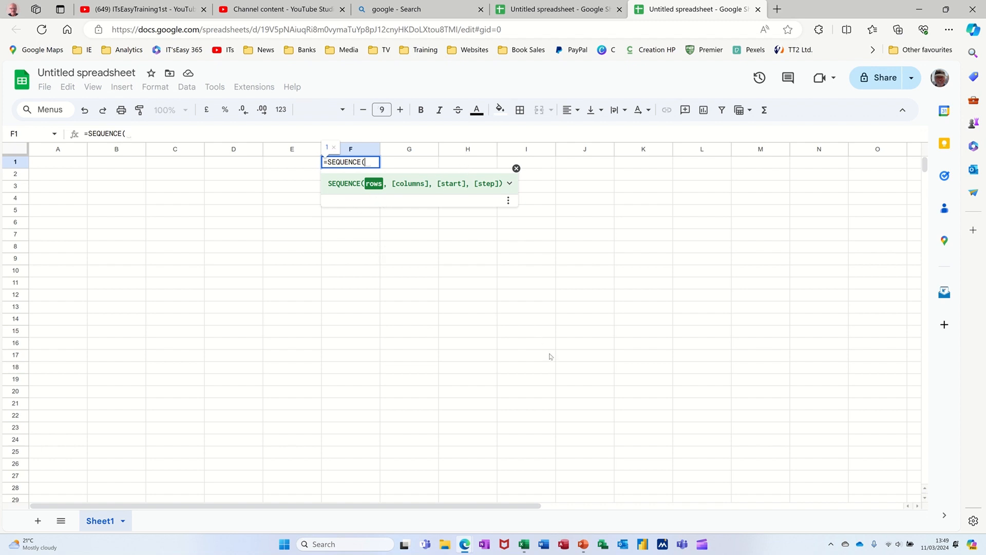
pyautogui.write('cou')
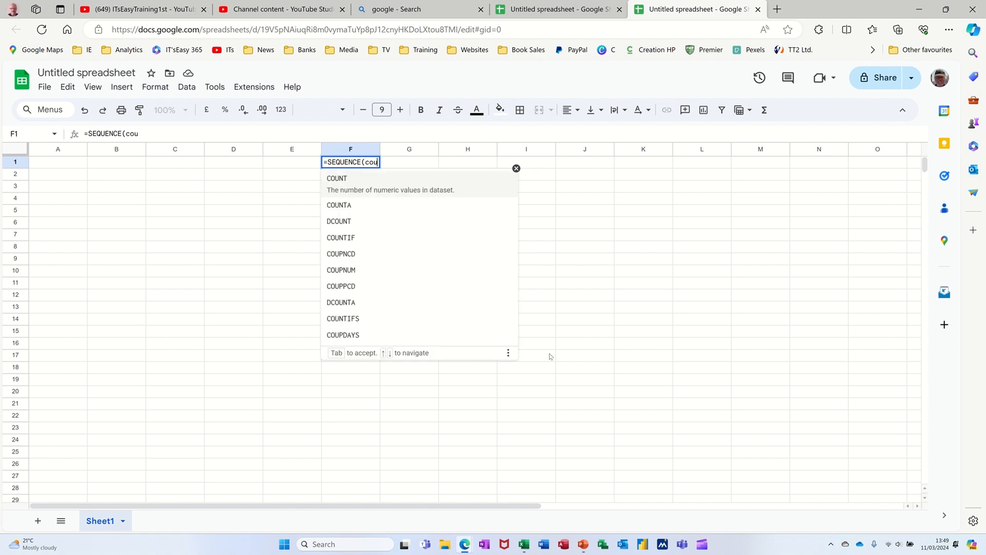
pyautogui.write('nta(')
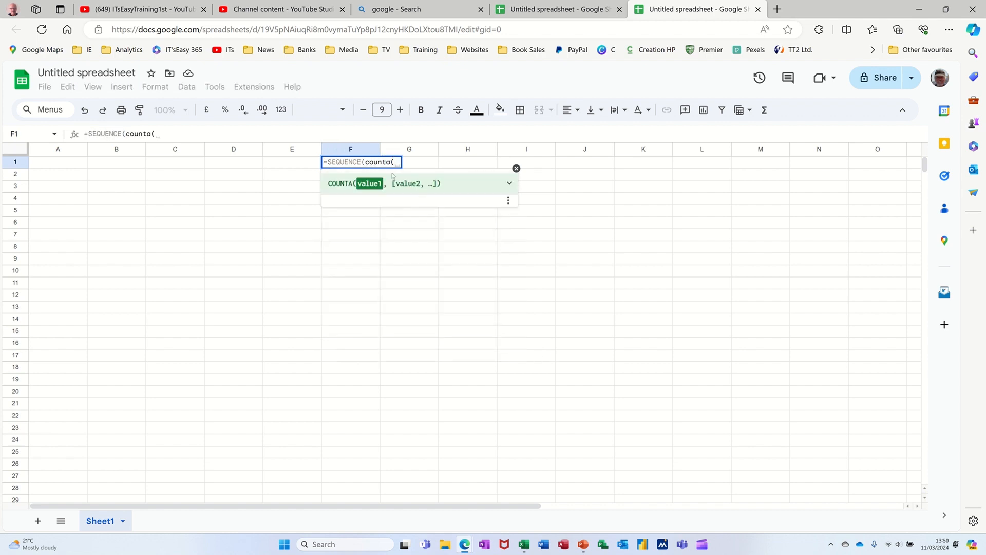
pyautogui.click(465, 153)
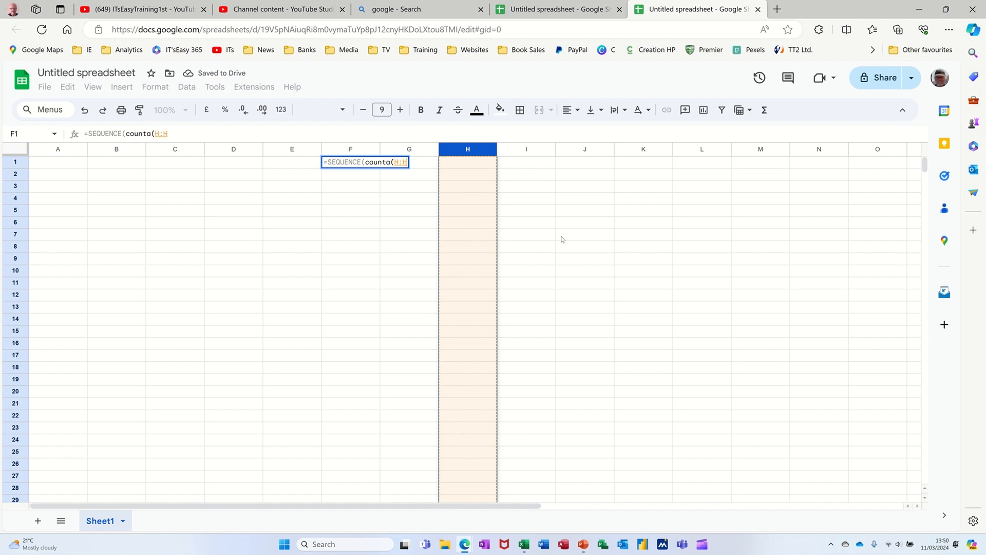
pyautogui.write(')')
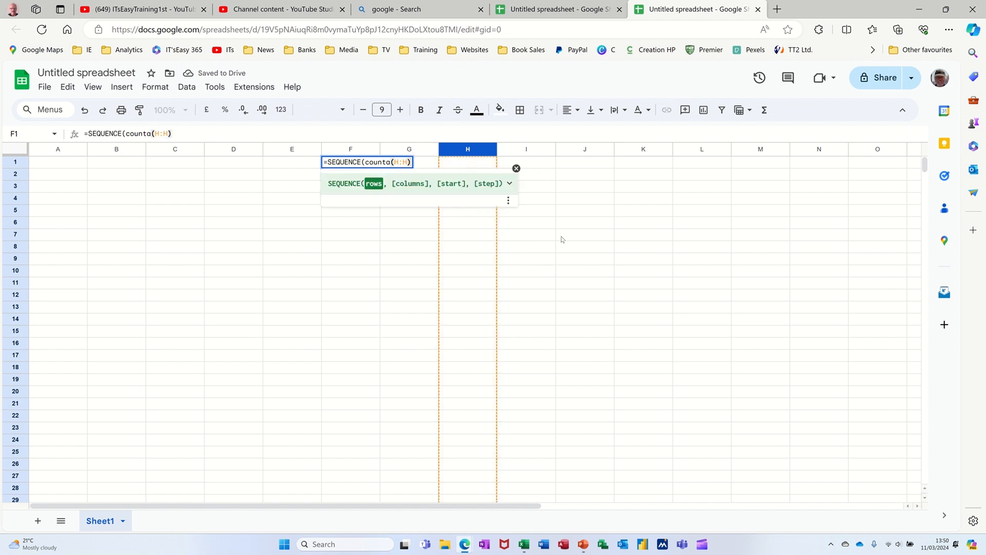
pyautogui.write(')')
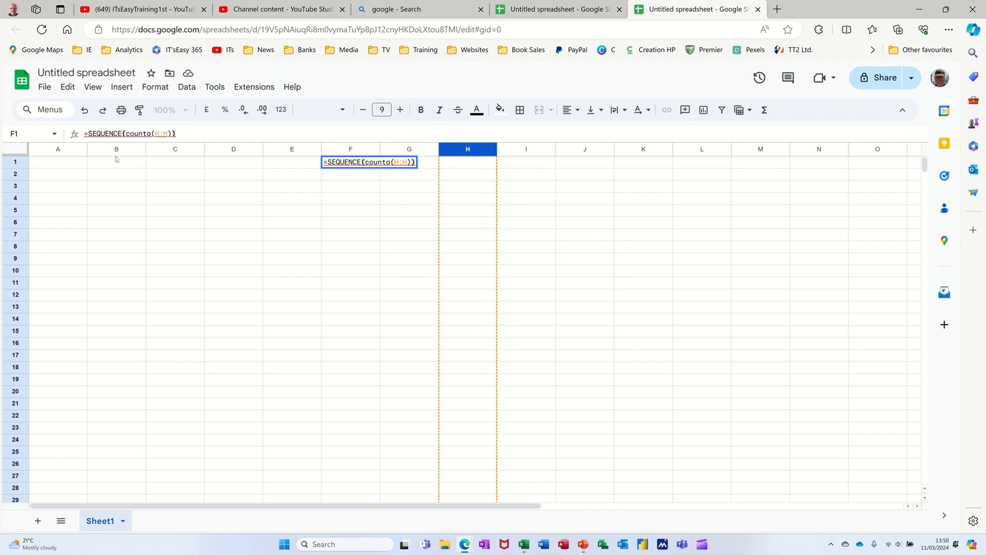
pyautogui.hotkey('ctrl', 'Return')
pyautogui.moveTo(350, 165)
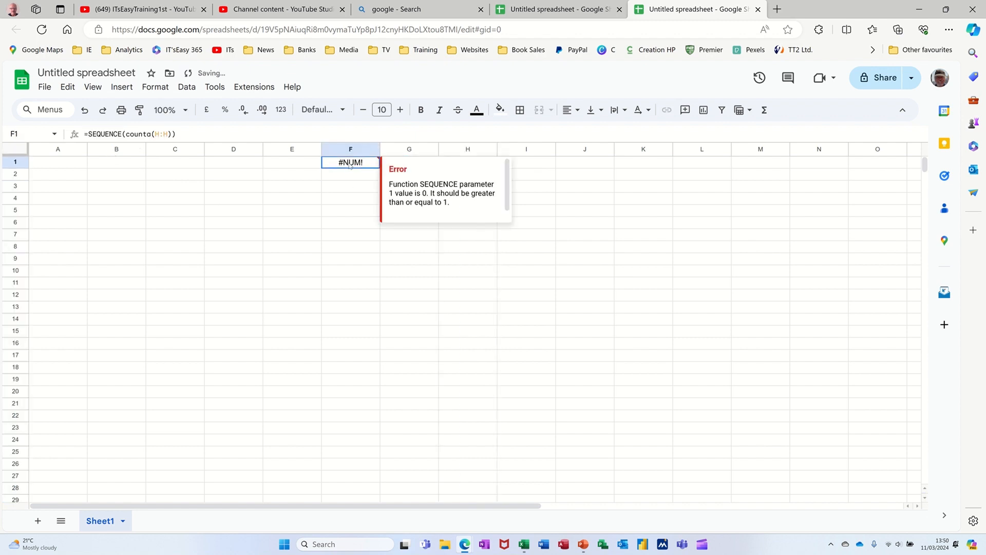
# Test the sequence formula by entering 1 in cell H1, and check the formula in F1
pyautogui.click(515, 208)
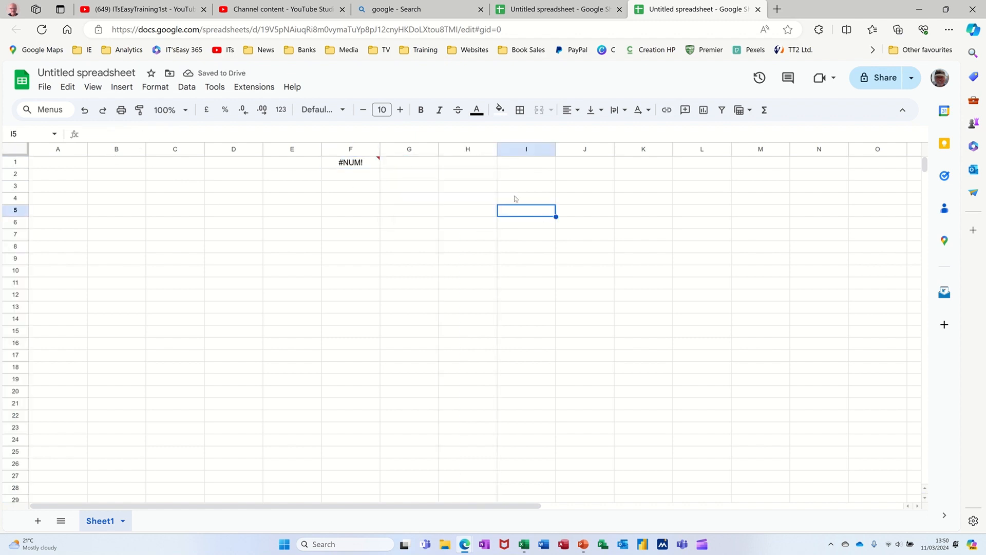
pyautogui.click(471, 165)
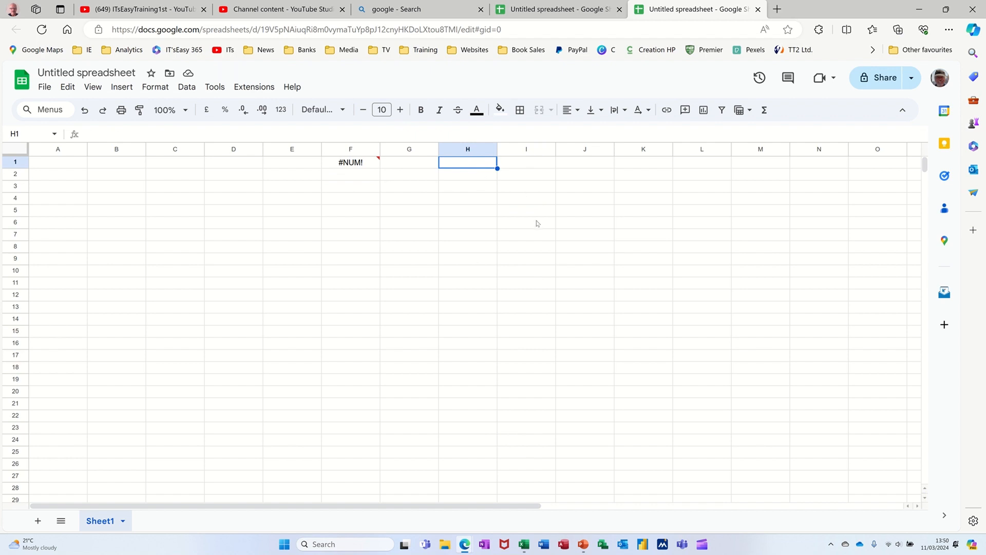
pyautogui.write('1')
pyautogui.click(491, 199)
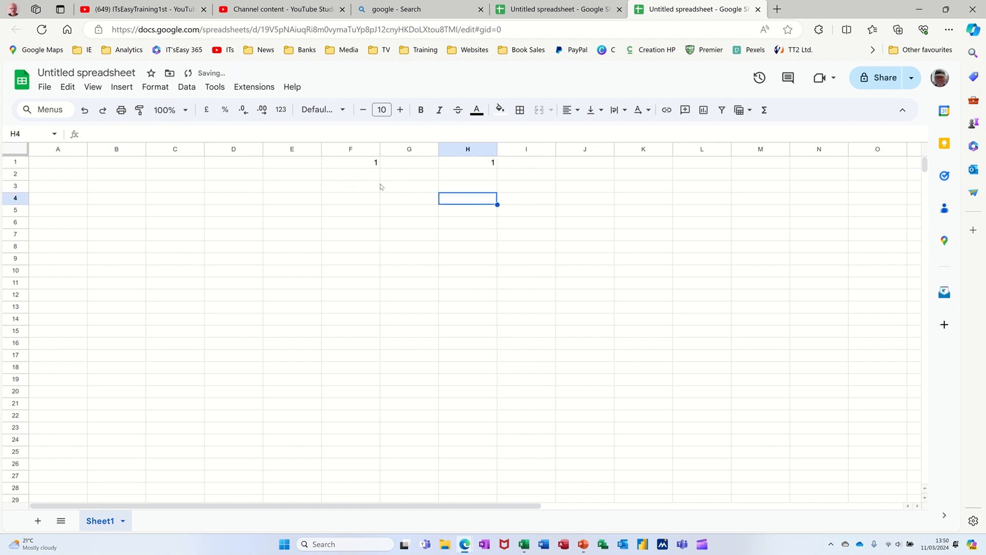
pyautogui.click(350, 167)
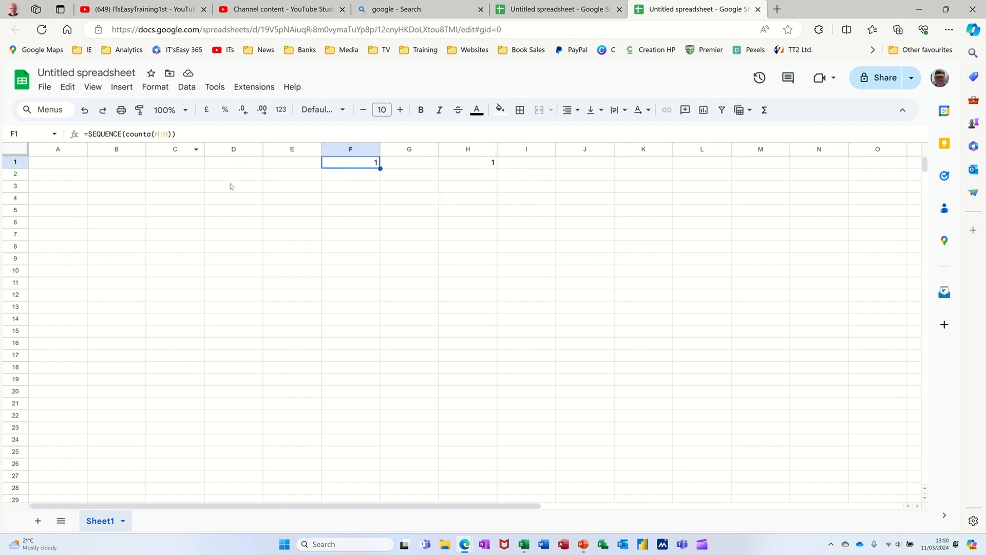
# Enter a person's first name in cell H1 and the same name in cell H2
pyautogui.click(467, 163)
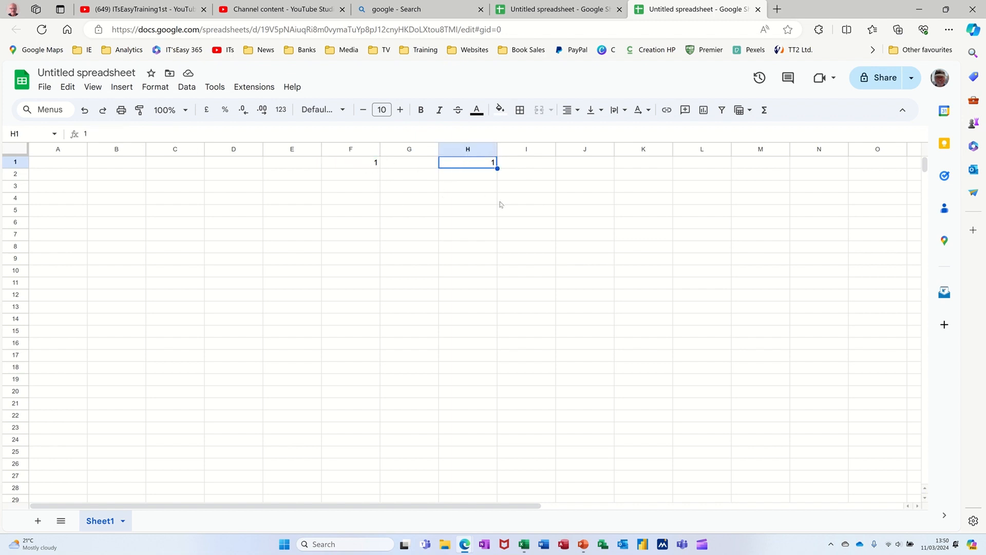
pyautogui.write('steve')
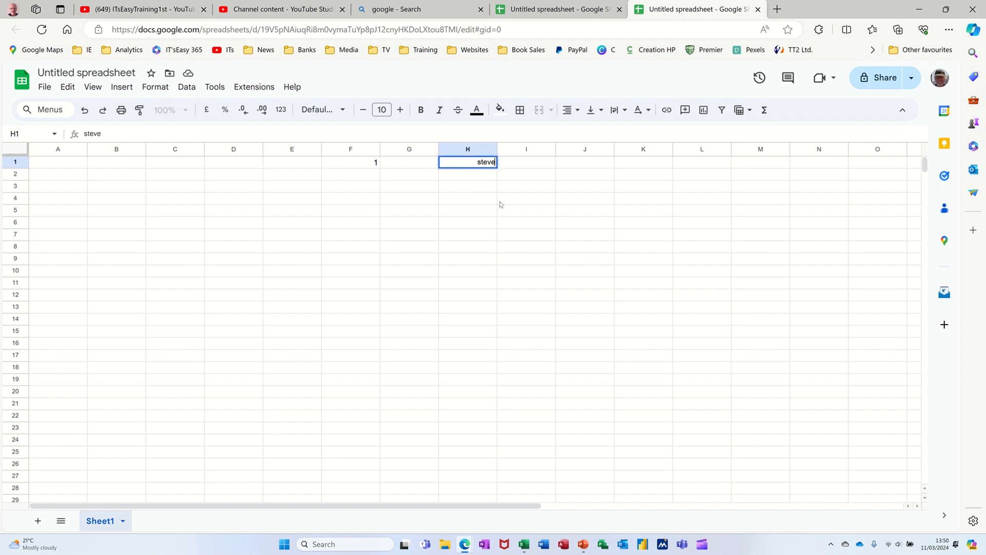
pyautogui.press('Return')
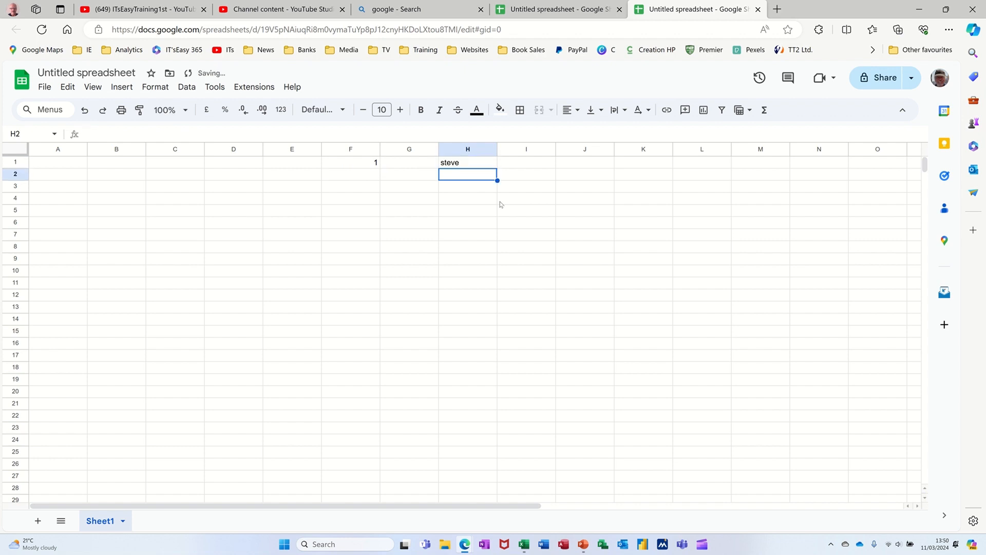
pyautogui.write('steve')
pyautogui.press('Return')
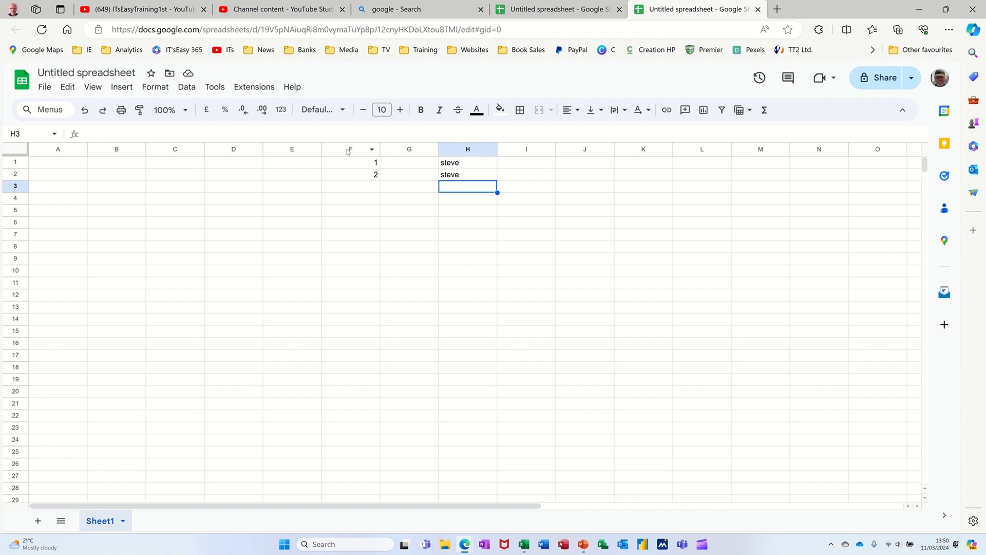
# Apply the custom number format "UK" 0 to all of column F
pyautogui.click(348, 151)
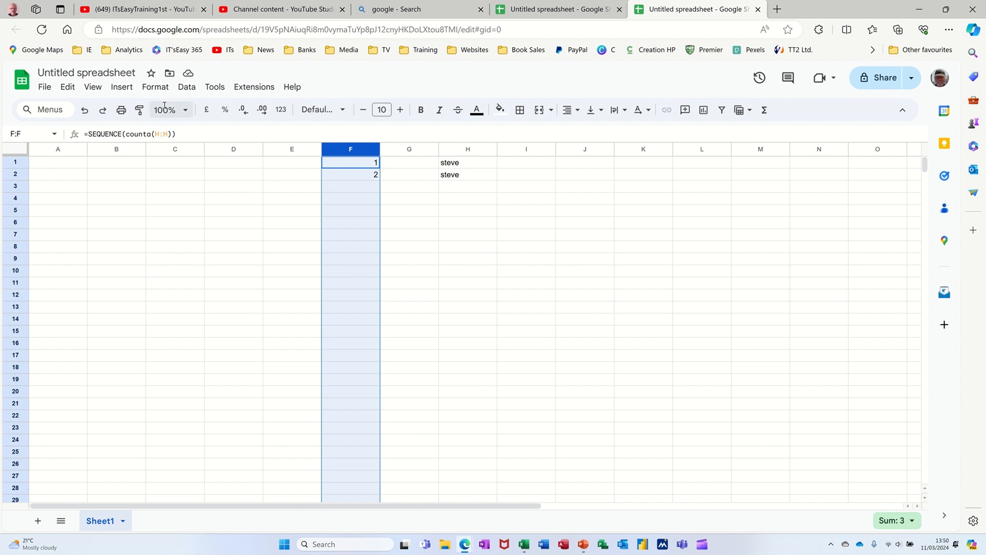
pyautogui.click(160, 89)
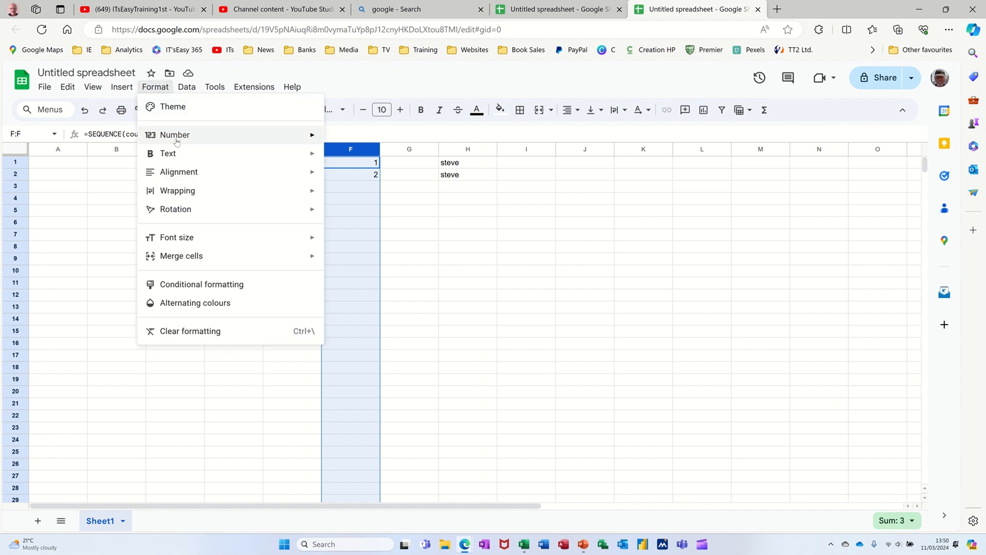
pyautogui.moveTo(208, 140)
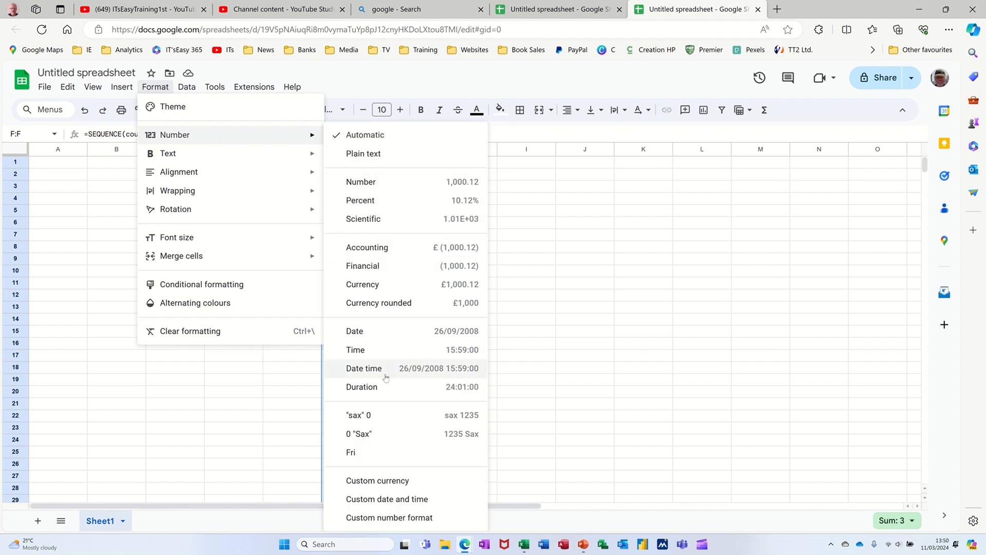
pyautogui.click(364, 518)
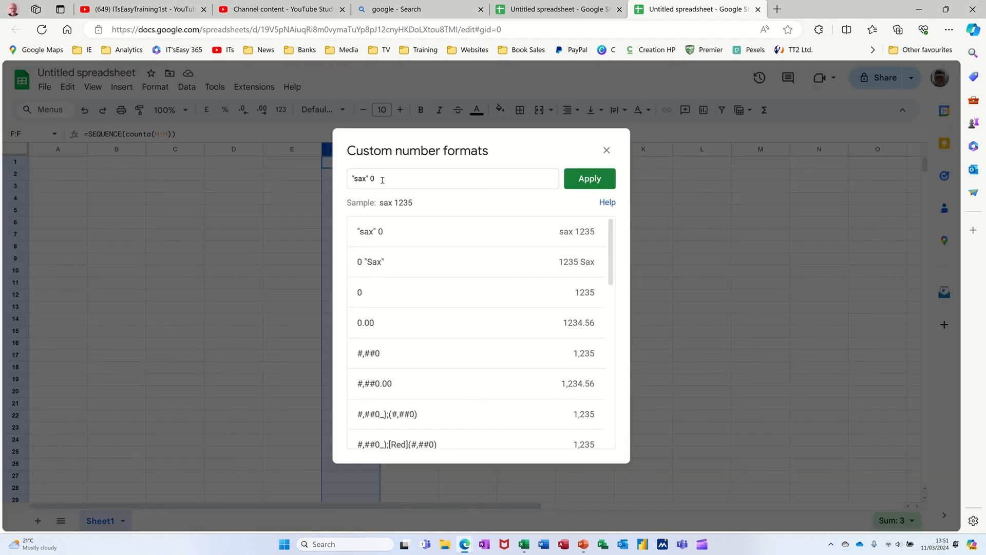
pyautogui.click(377, 298)
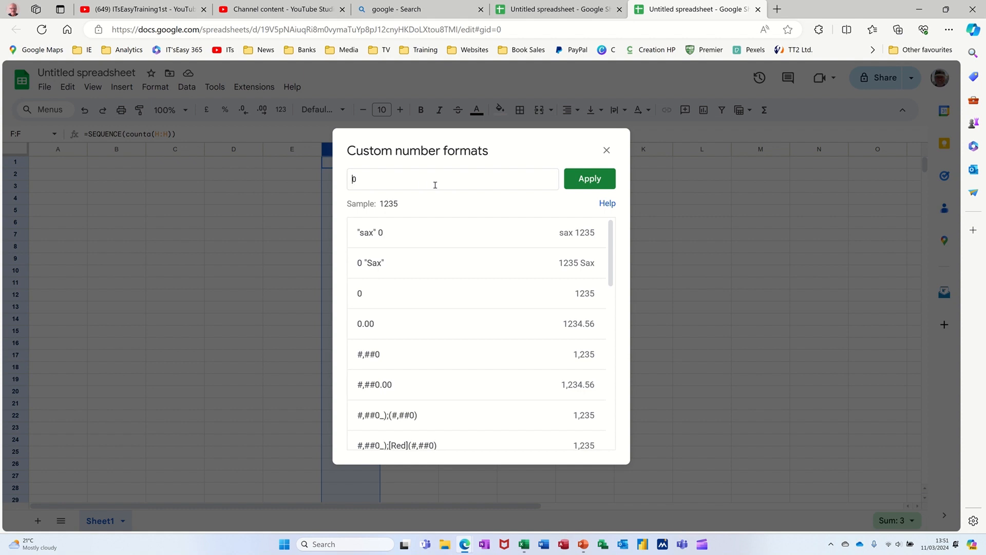
pyautogui.write('"UK')
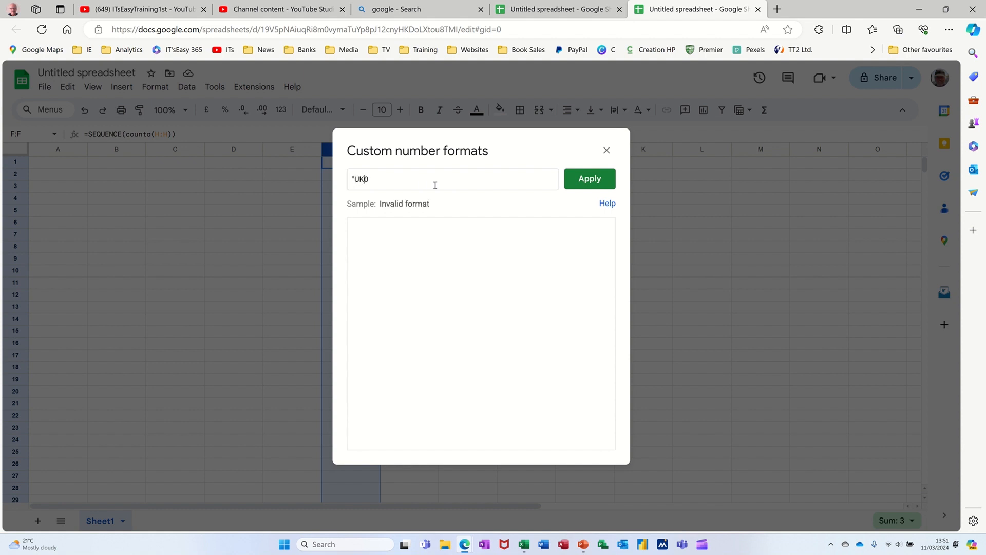
pyautogui.write('"')
pyautogui.click(583, 183)
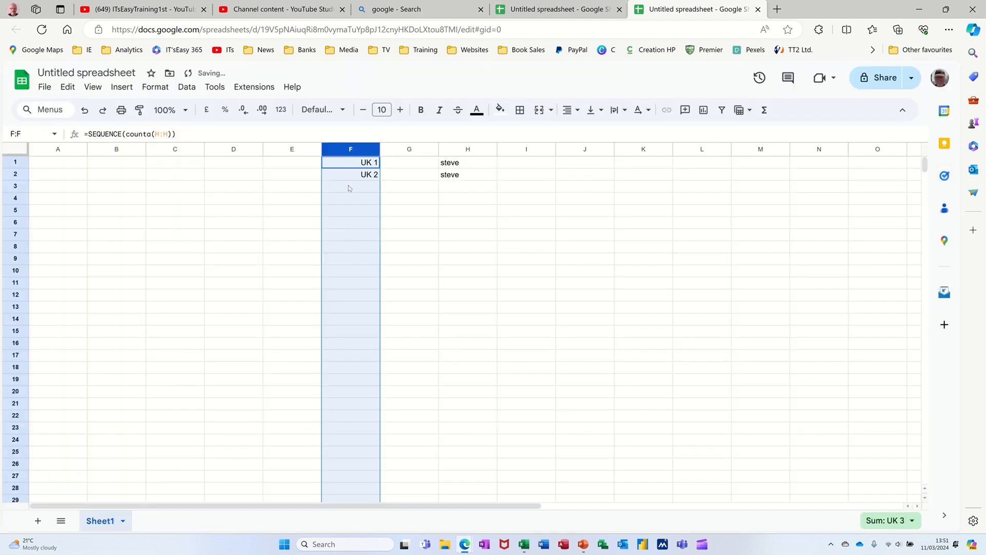
# Enter 1 in each of the cells H3 through H8
pyautogui.click(451, 189)
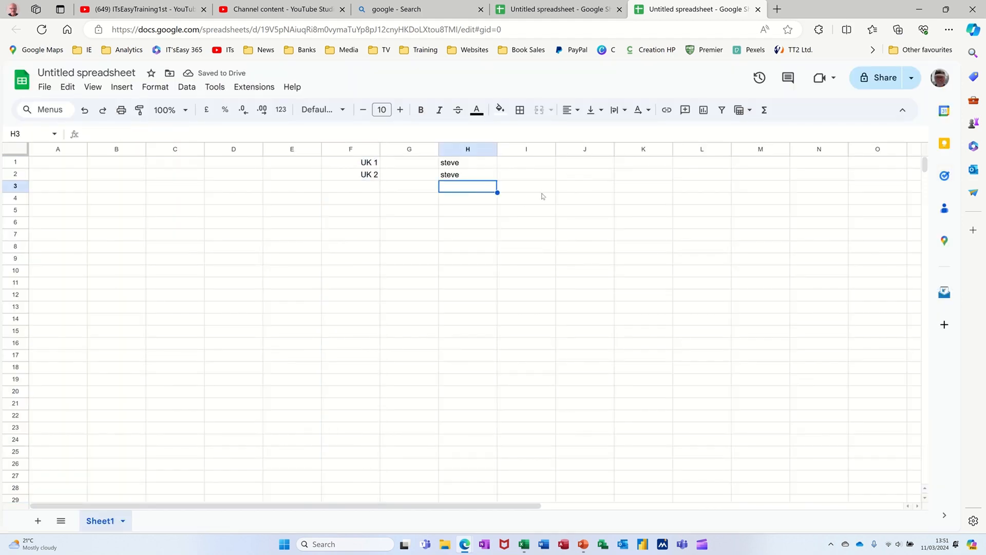
pyautogui.write('1 1 1 1 1 1')
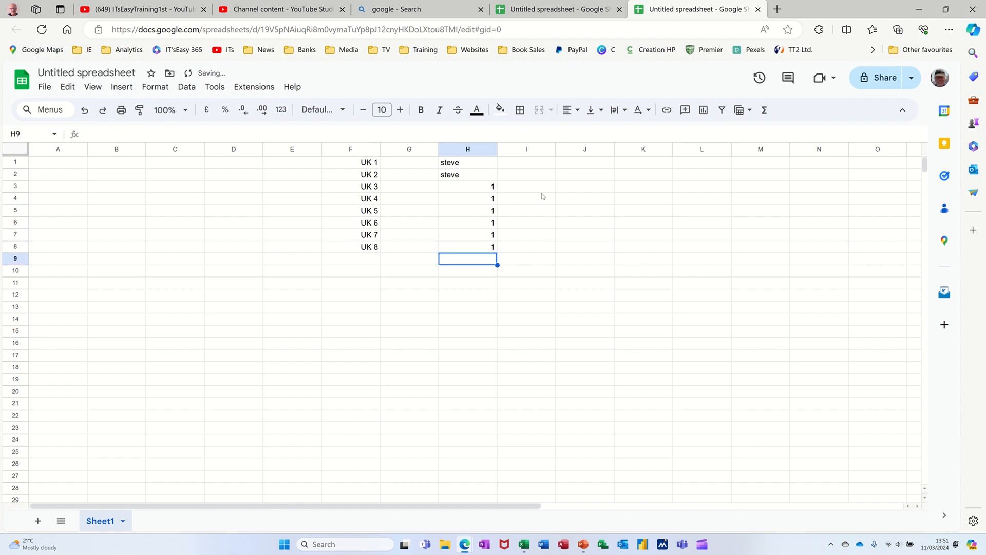
# Apply the custom number format "UK" 0 to all of column J
pyautogui.click(574, 149)
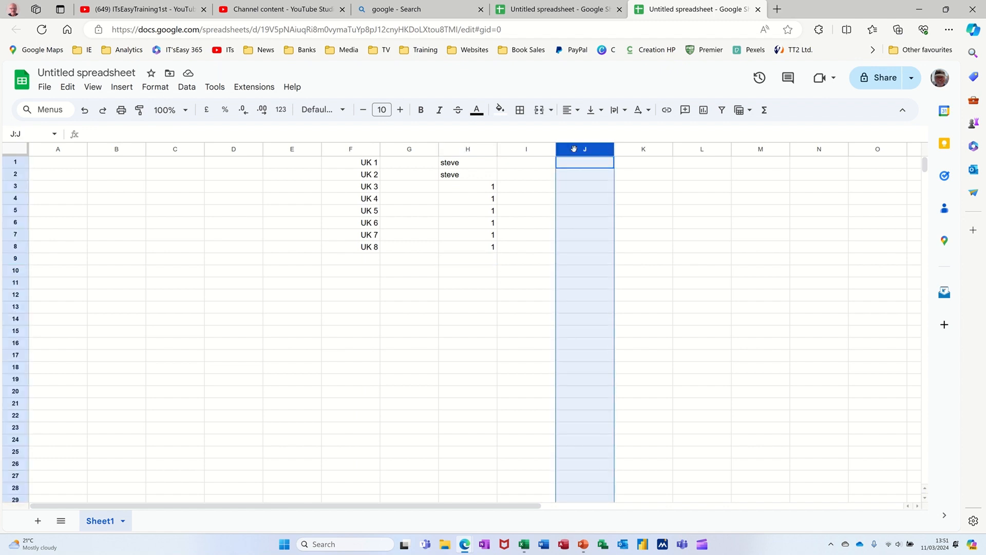
pyautogui.click(155, 87)
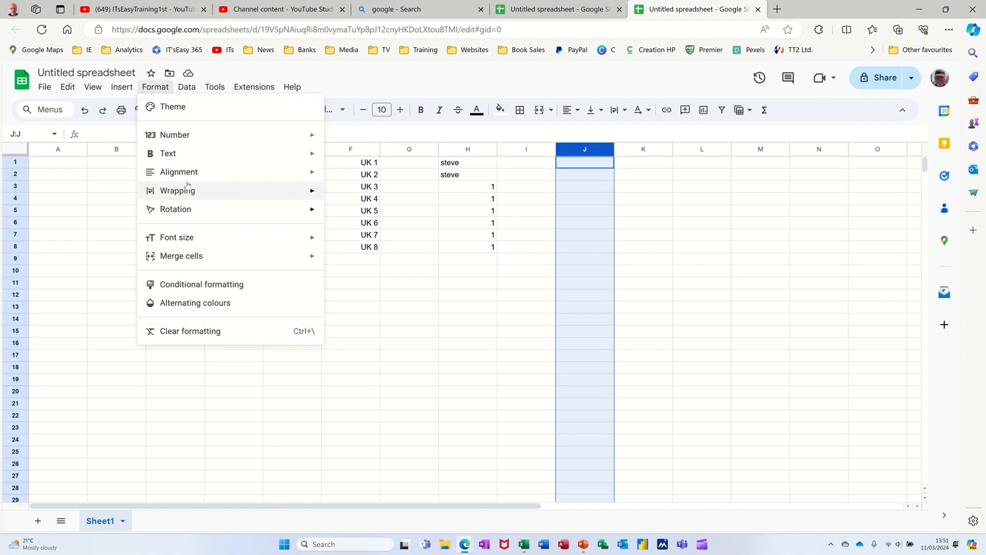
pyautogui.moveTo(220, 140)
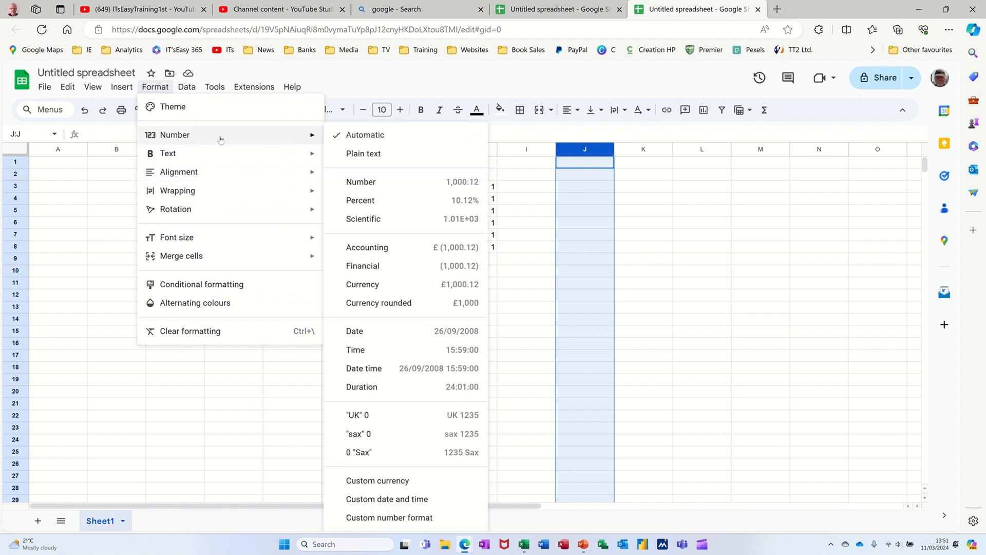
pyautogui.click(357, 519)
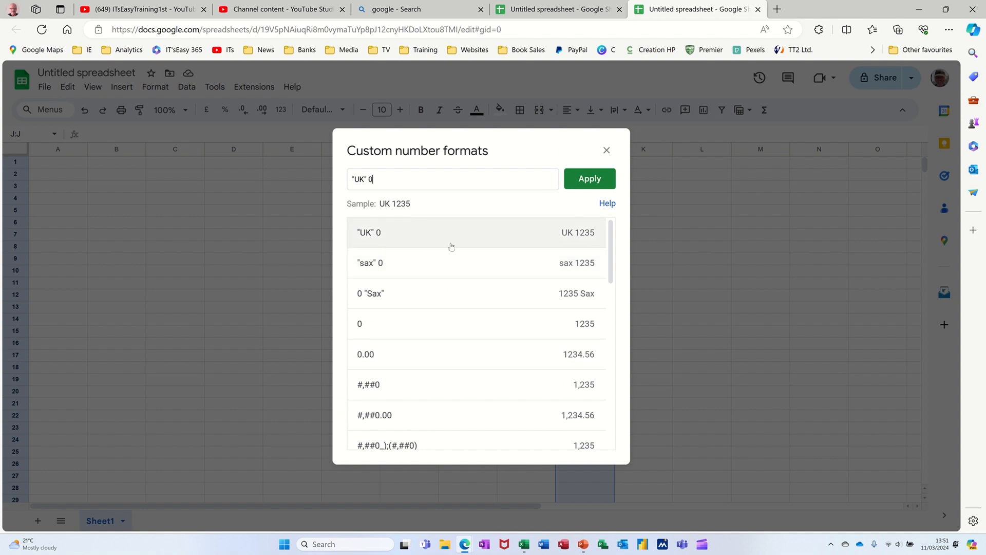
pyautogui.click(585, 185)
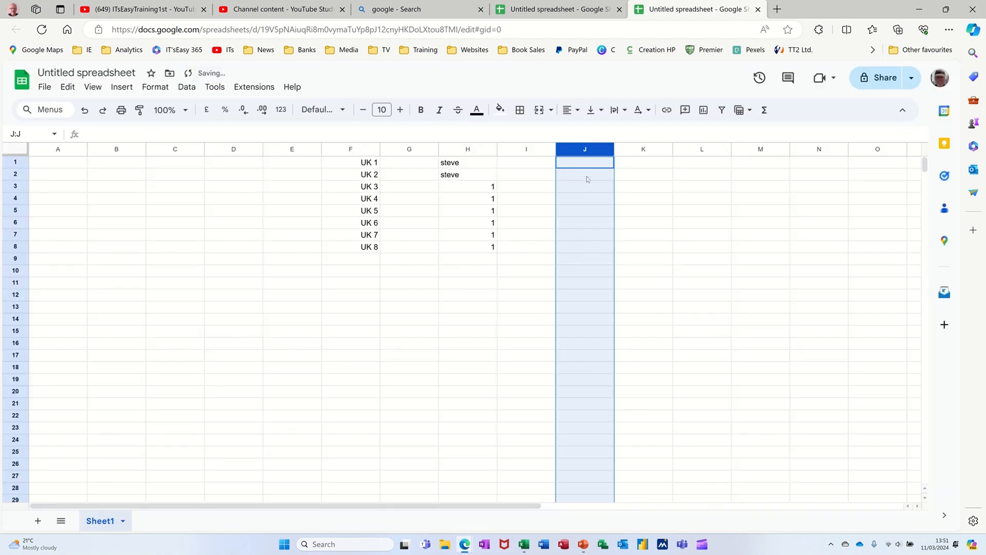
# Enter a person's first name in cell J1 and the number 1 in J2 to test the format on text and numbers
pyautogui.click(581, 168)
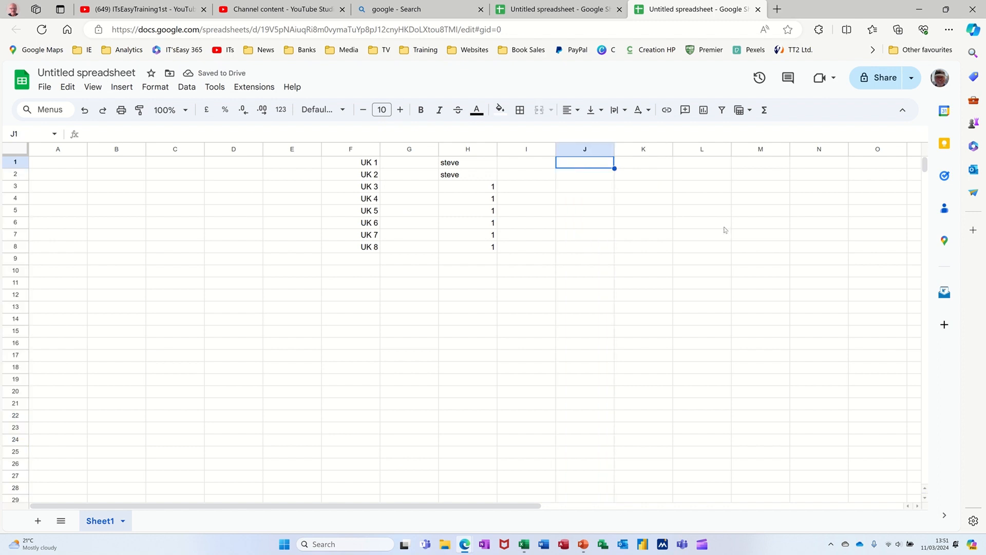
pyautogui.write('steve')
pyautogui.press('Return')
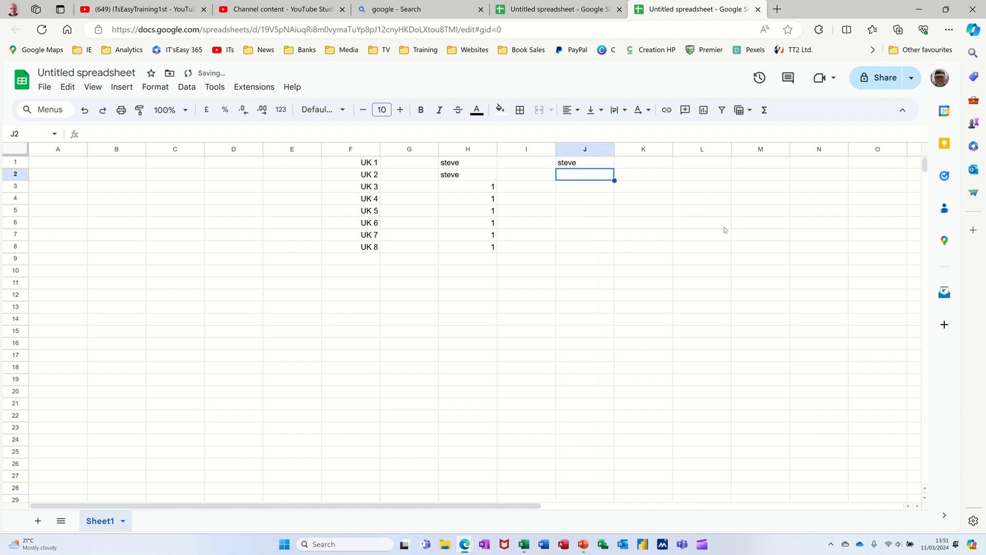
pyautogui.write('1')
pyautogui.press('Return')
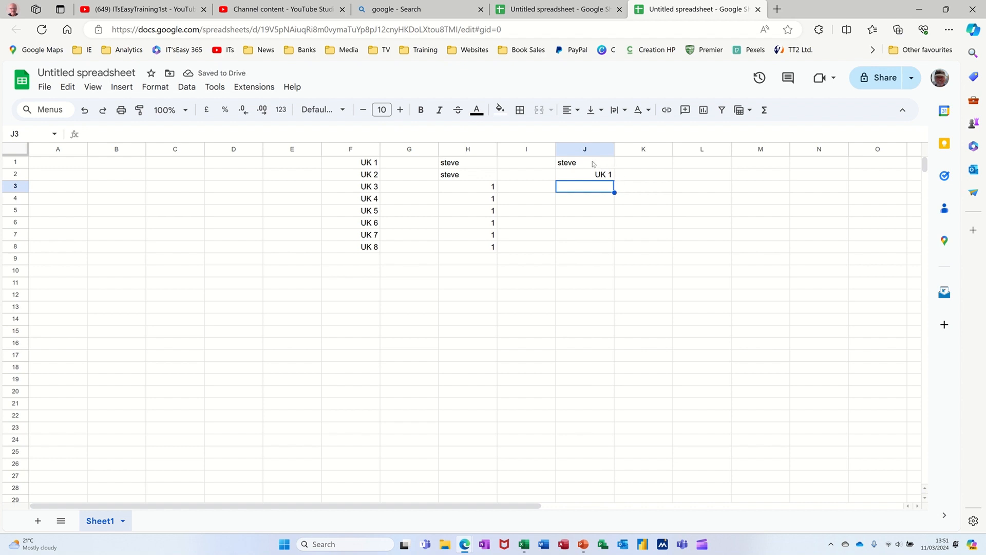
pyautogui.click(585, 178)
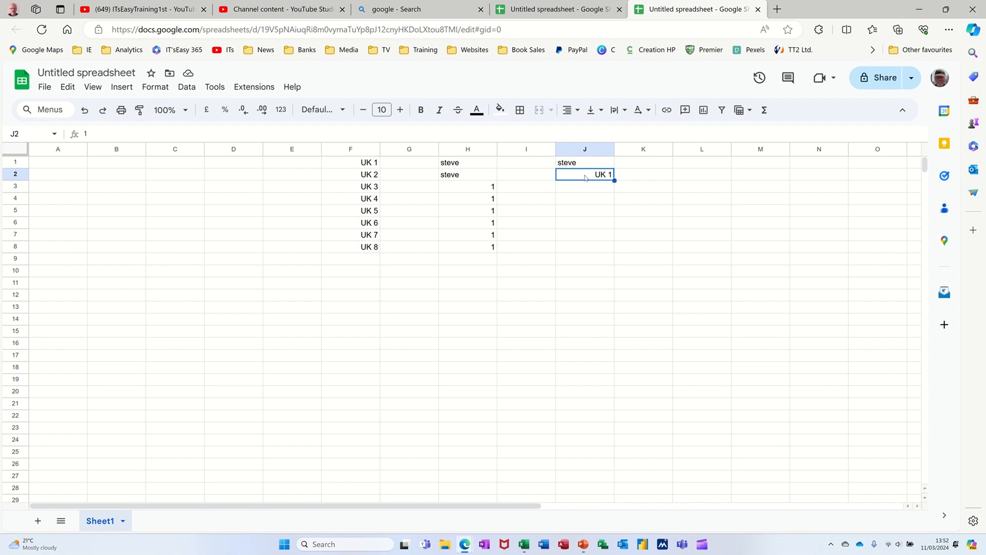
pyautogui.click(583, 190)
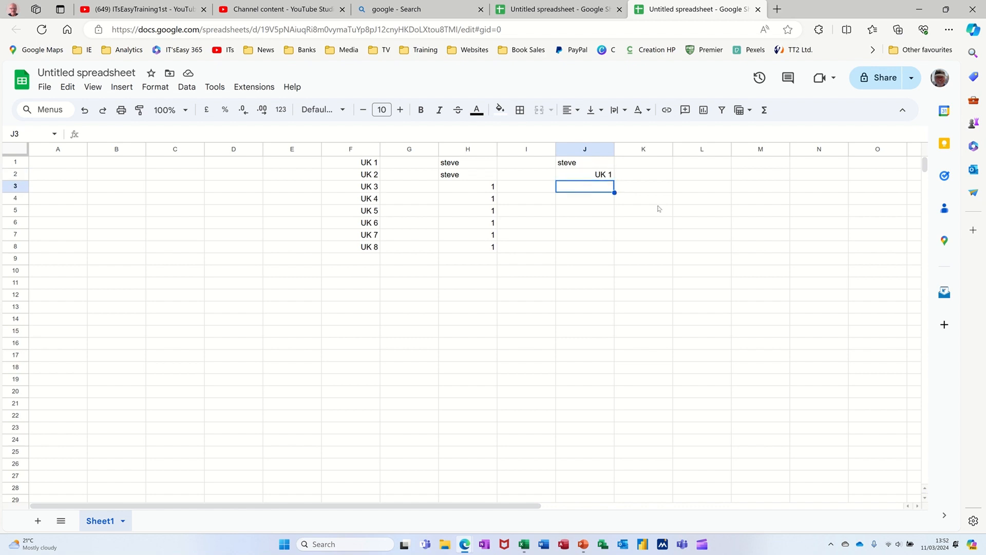
# Enter the numbers 2, 3 and 4 in cells J3 through J5
pyautogui.write('2')
pyautogui.press('Return')
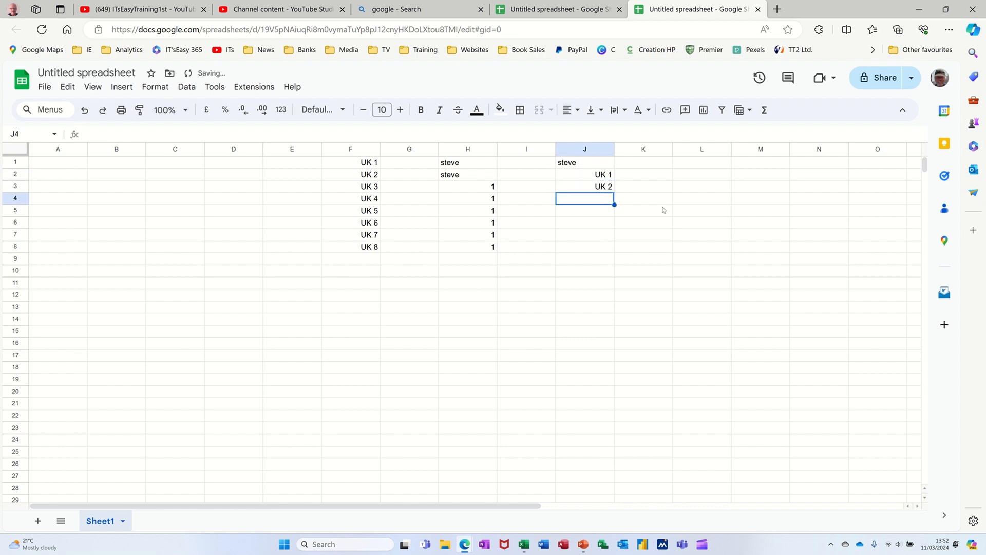
pyautogui.write('3')
pyautogui.press('Return')
pyautogui.write('4')
pyautogui.press('Return')
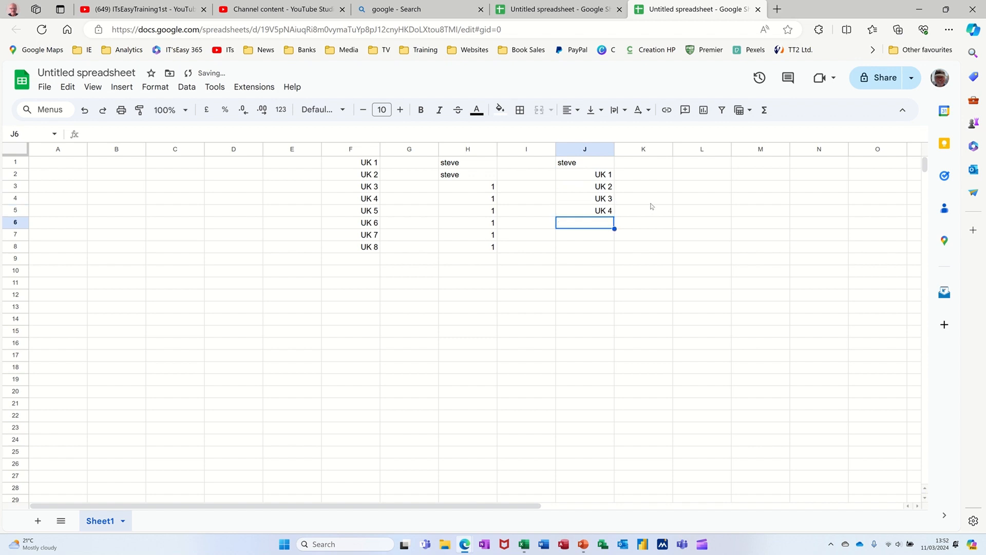
# Examine the available custom number formats and the text formatting options for column J without applying any
pyautogui.click(576, 149)
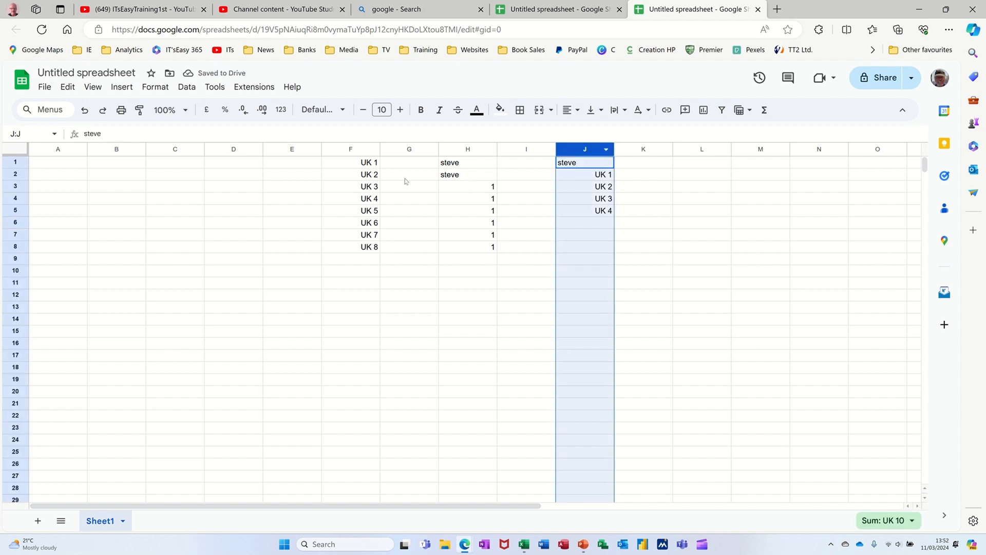
pyautogui.click(155, 87)
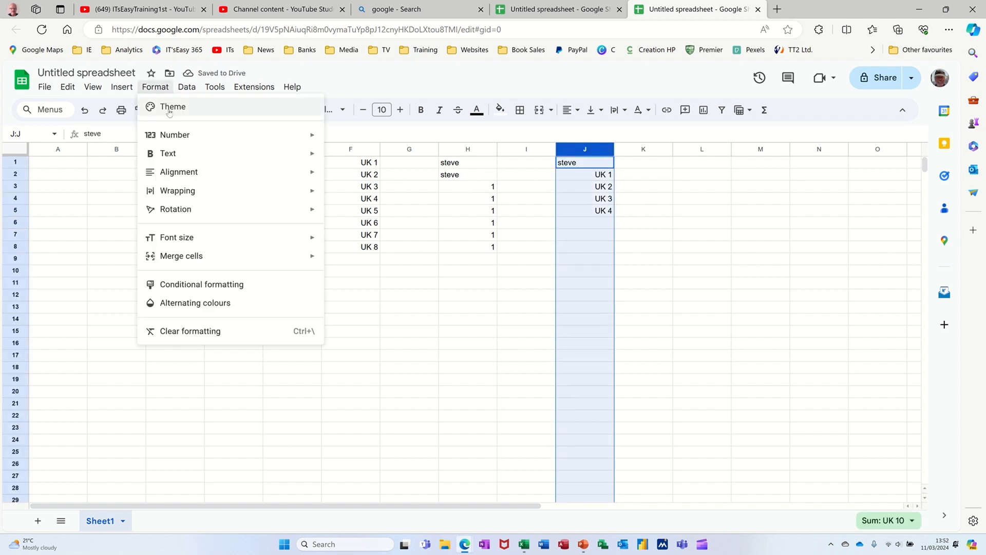
pyautogui.moveTo(181, 135)
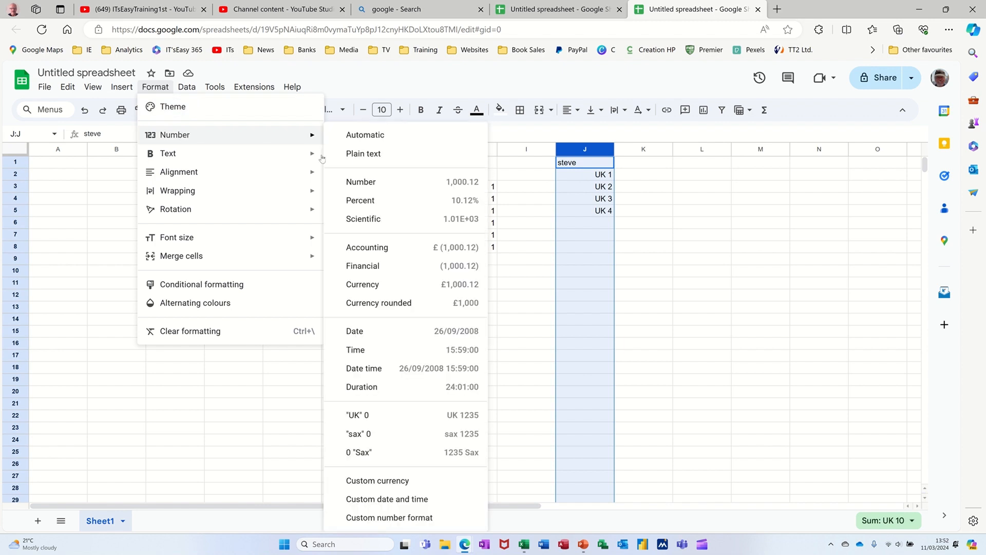
pyautogui.click(368, 517)
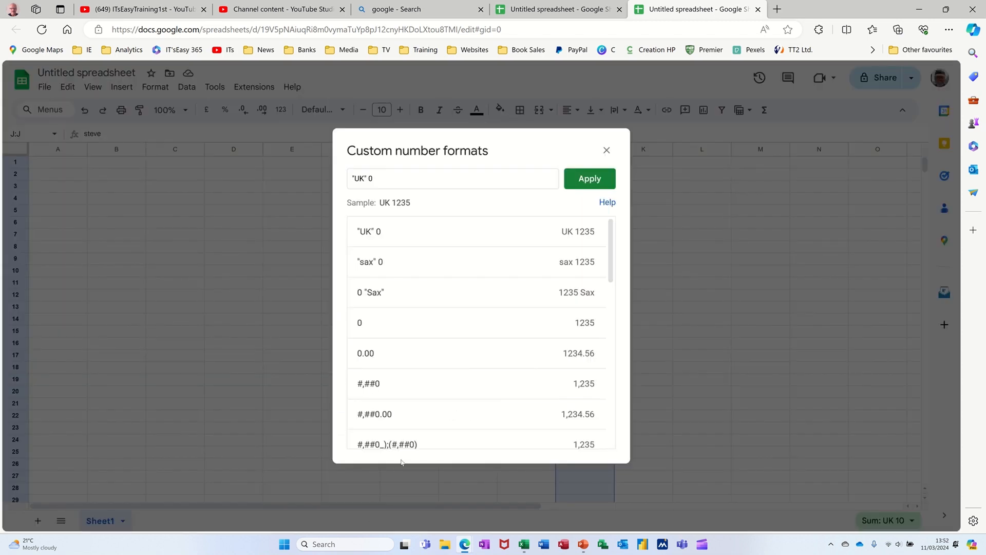
pyautogui.scroll(-1, 449, 267)
pyautogui.scroll(-10, 450, 266)
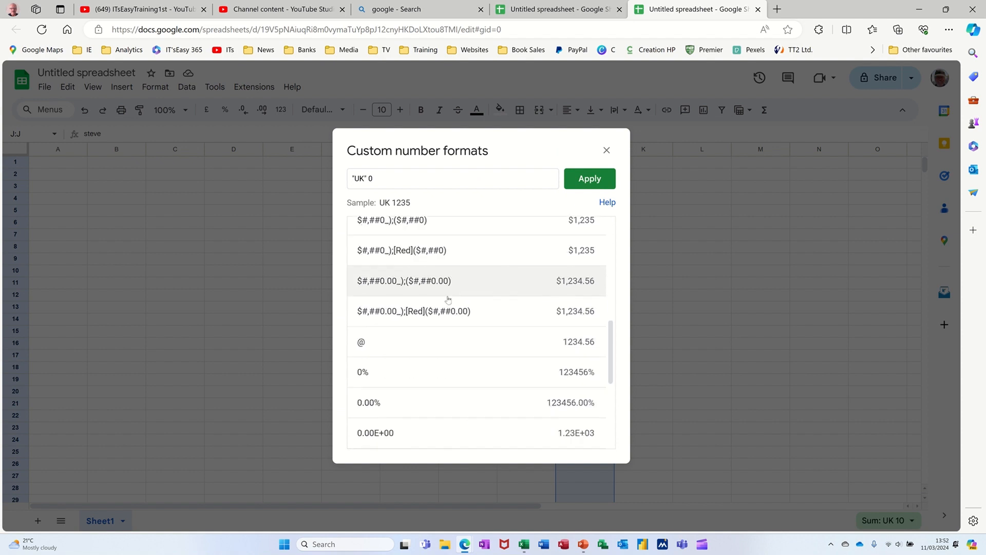
pyautogui.scroll(-1, 459, 312)
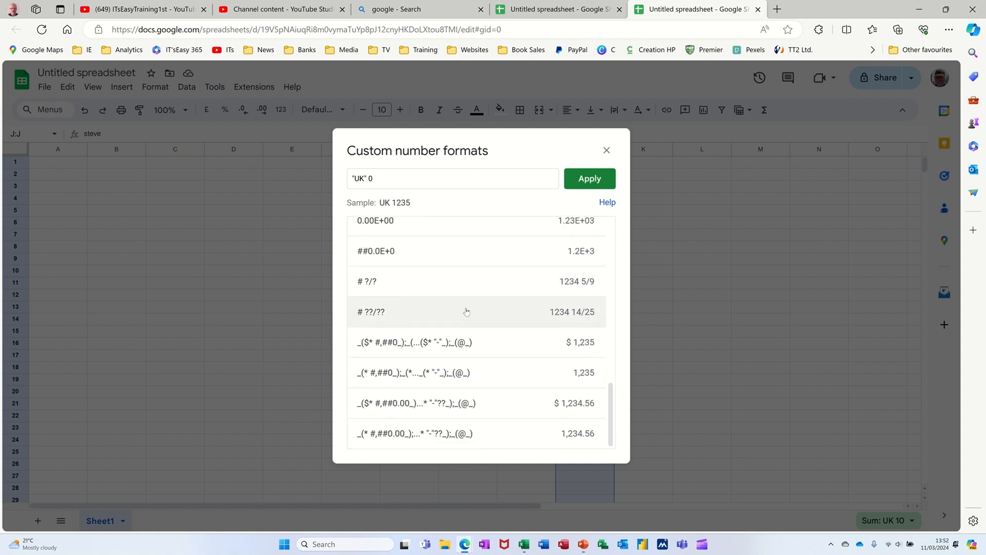
pyautogui.click(604, 150)
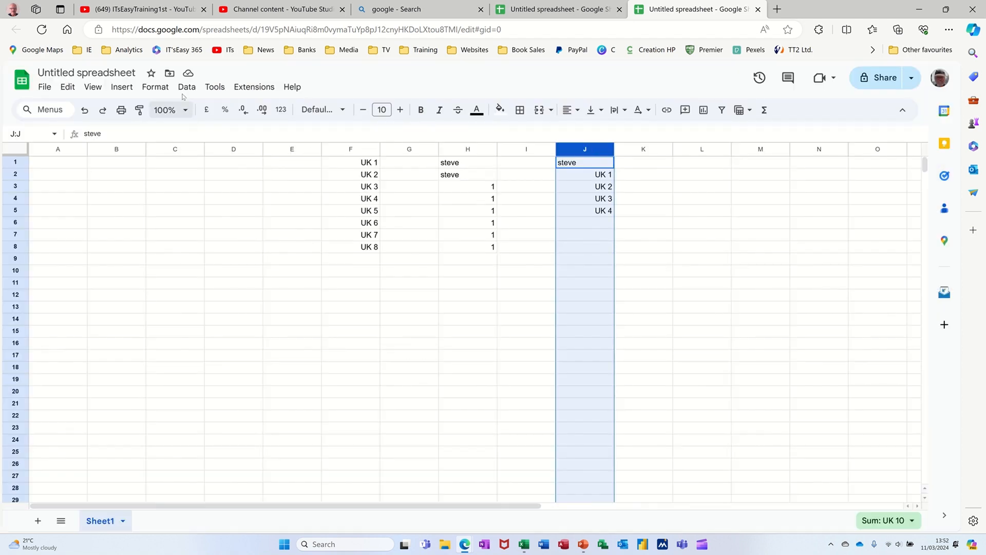
pyautogui.click(156, 87)
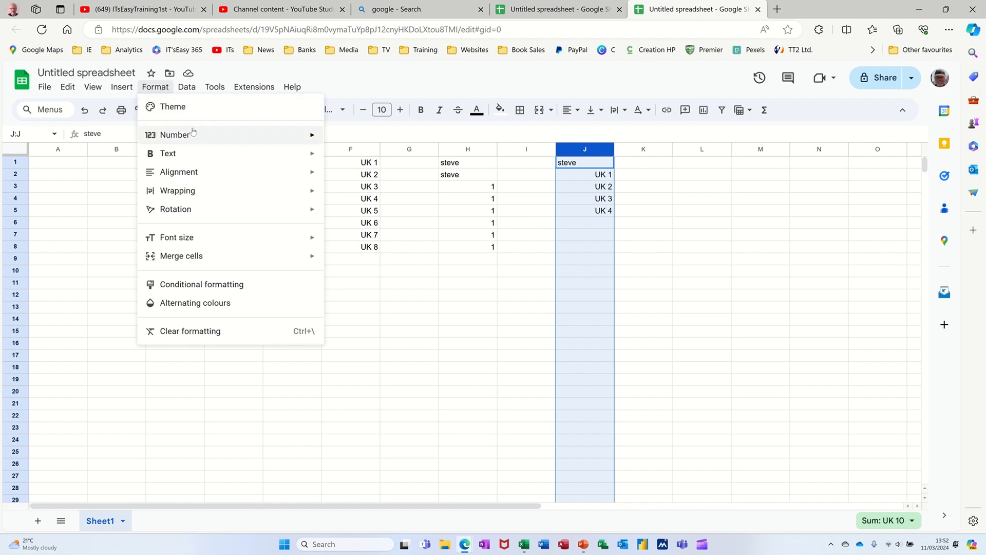
pyautogui.moveTo(202, 154)
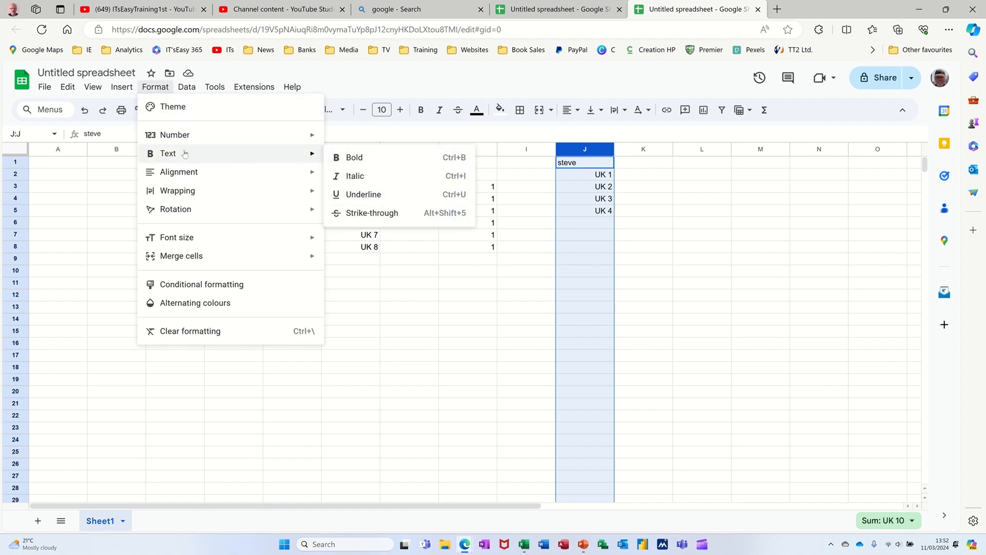
# Enter a person's first name in cell K1, and inspect the underlying values of cells J2 and F7
pyautogui.click(667, 155)
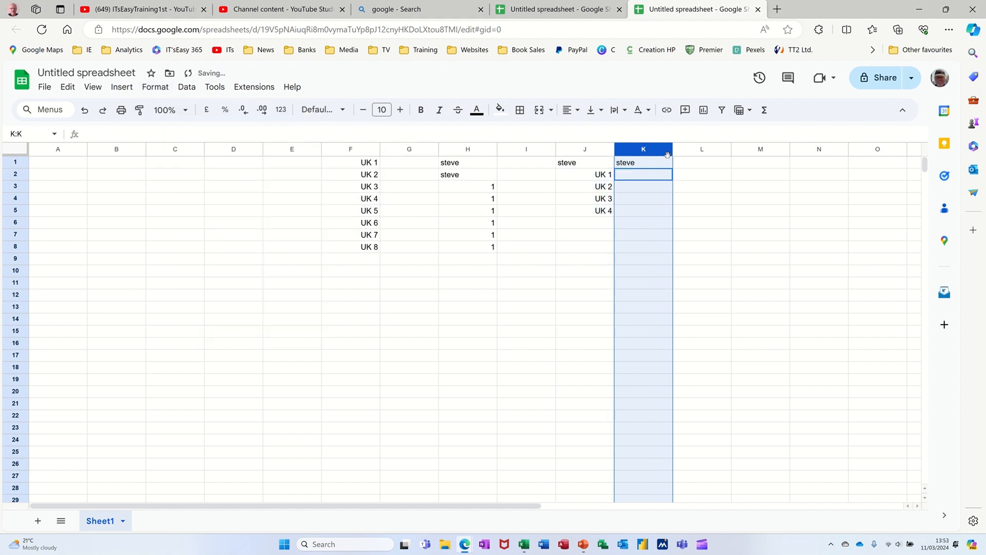
pyautogui.click(589, 178)
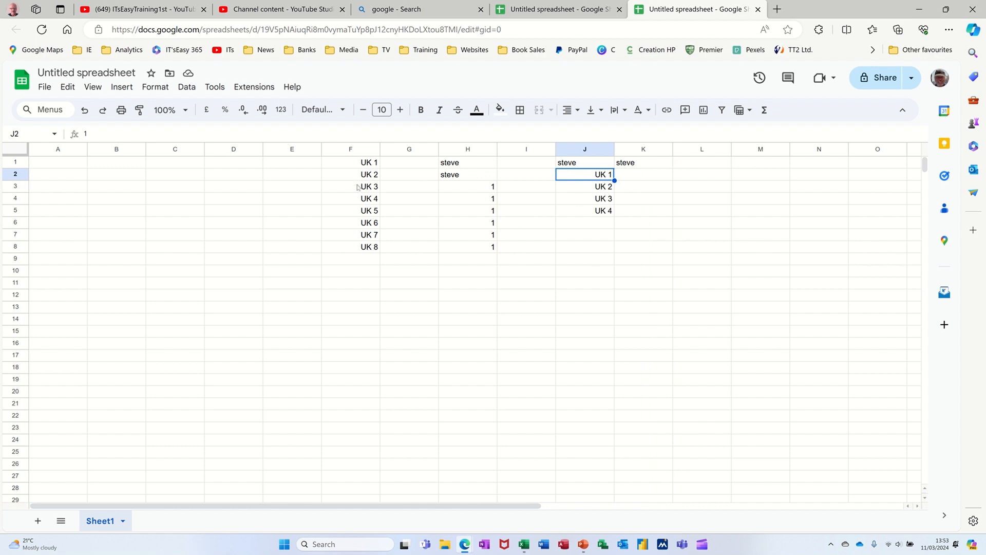
pyautogui.click(363, 239)
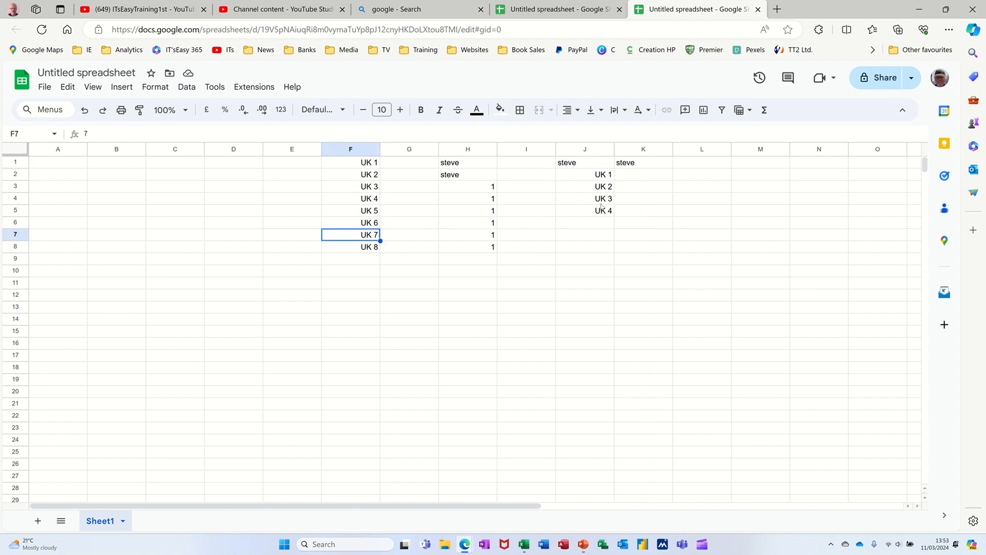